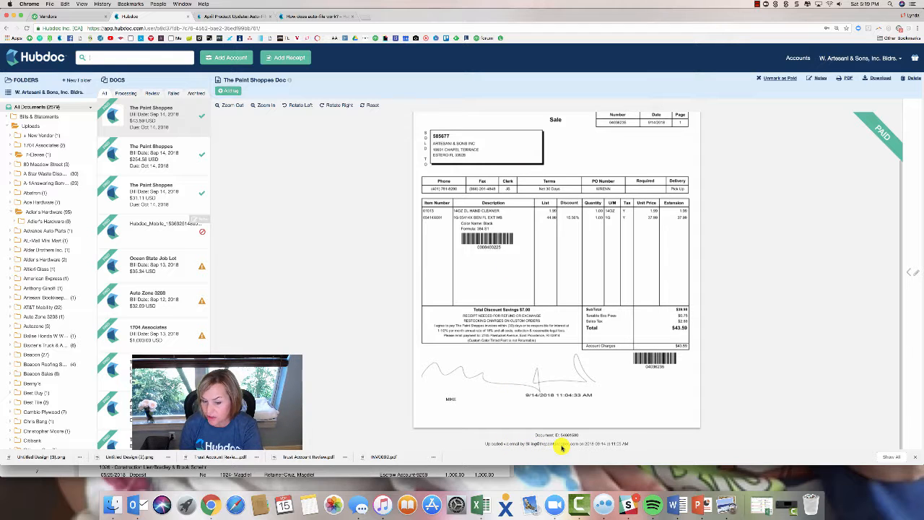
# Step: Examine the Paint Shoppes invoice alongside its extracted details, amount and publishing destinations
pyautogui.scroll(3, 613, 233)
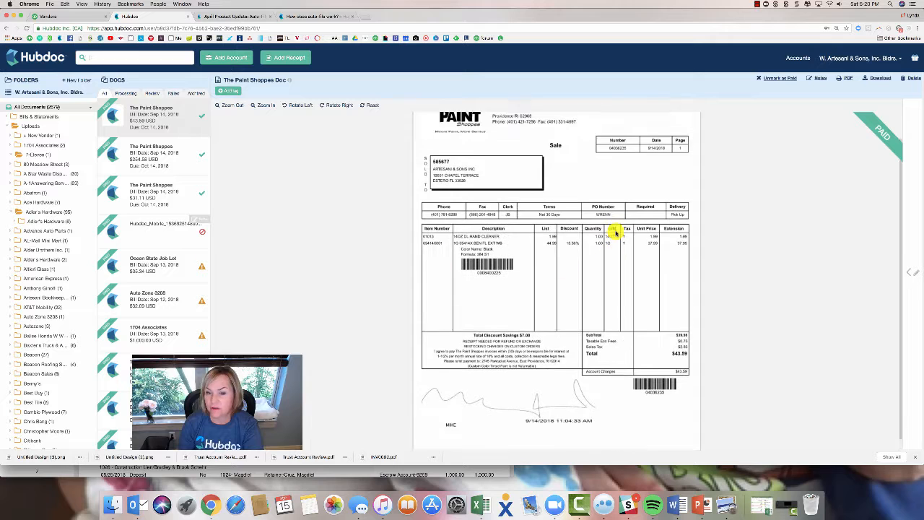
pyautogui.click(909, 272)
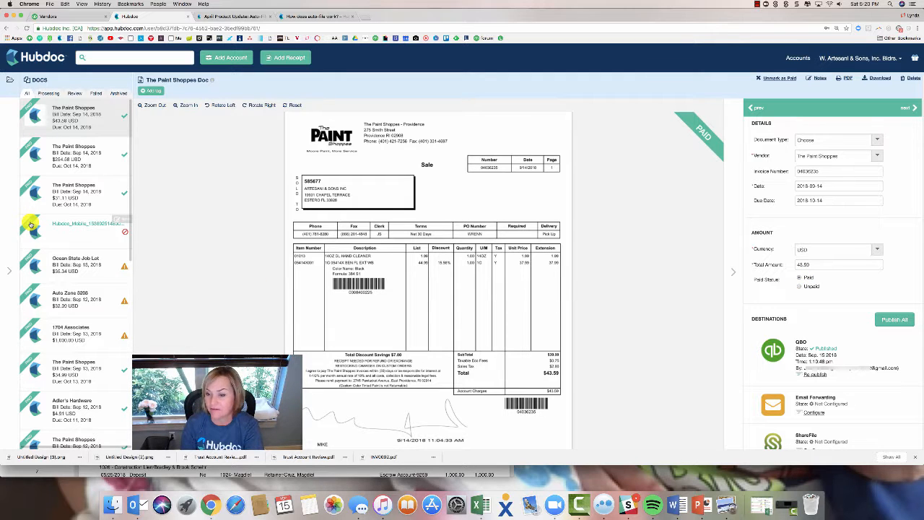
pyautogui.scroll(-2, 506, 397)
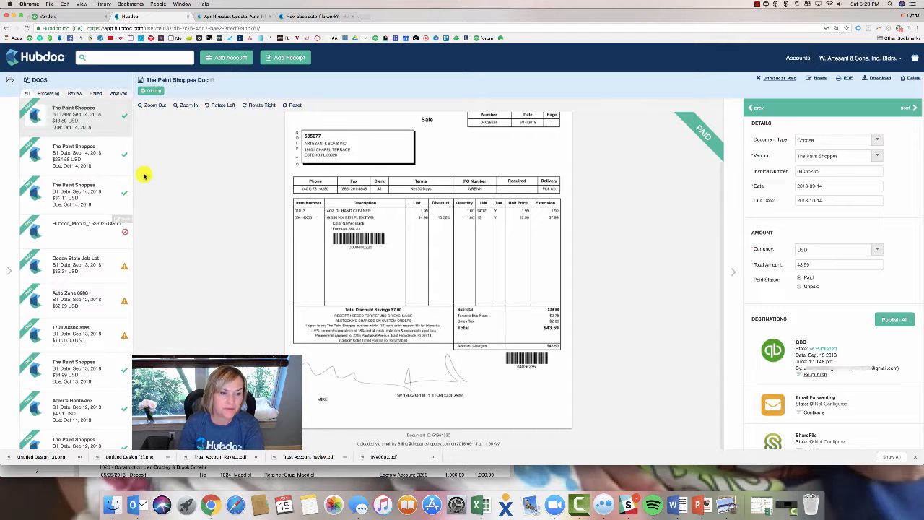
# Step: Open the unprocessed Hubdoc_Mobile handwritten deposit image in the document list and download it
pyautogui.click(112, 222)
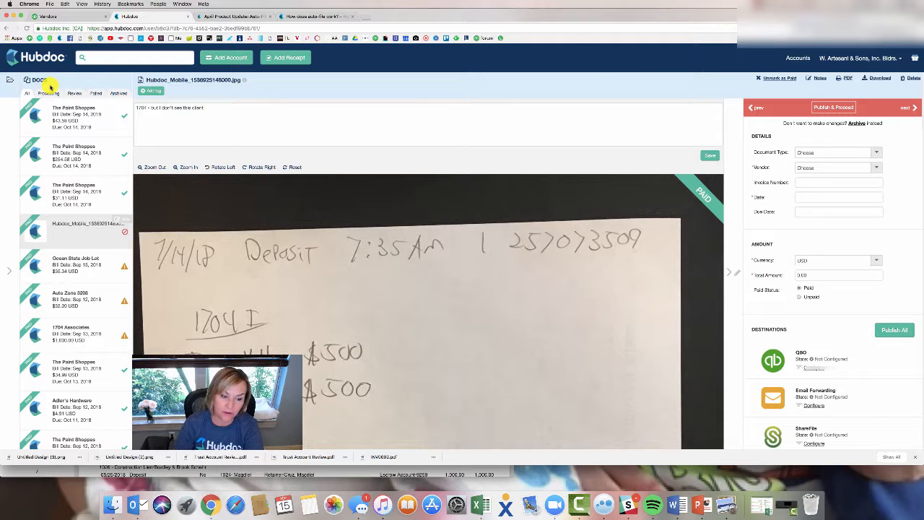
pyautogui.click(889, 82)
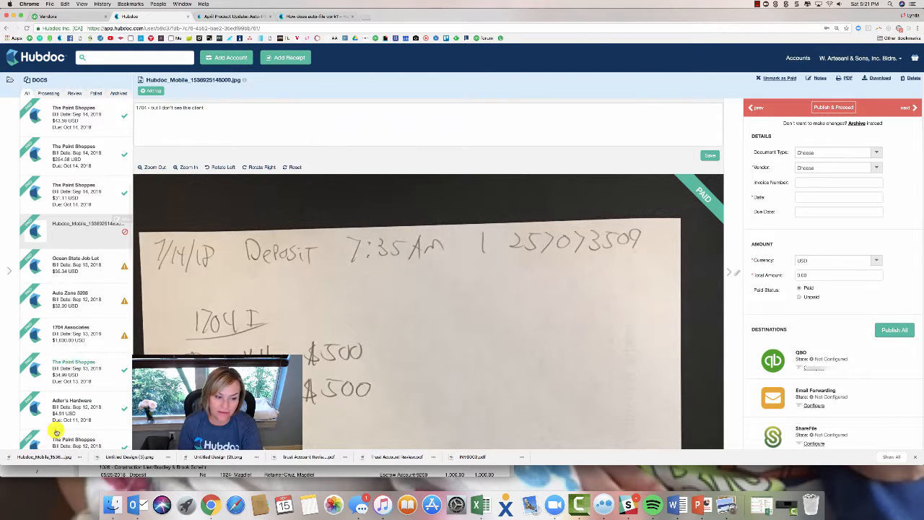
pyautogui.click(279, 57)
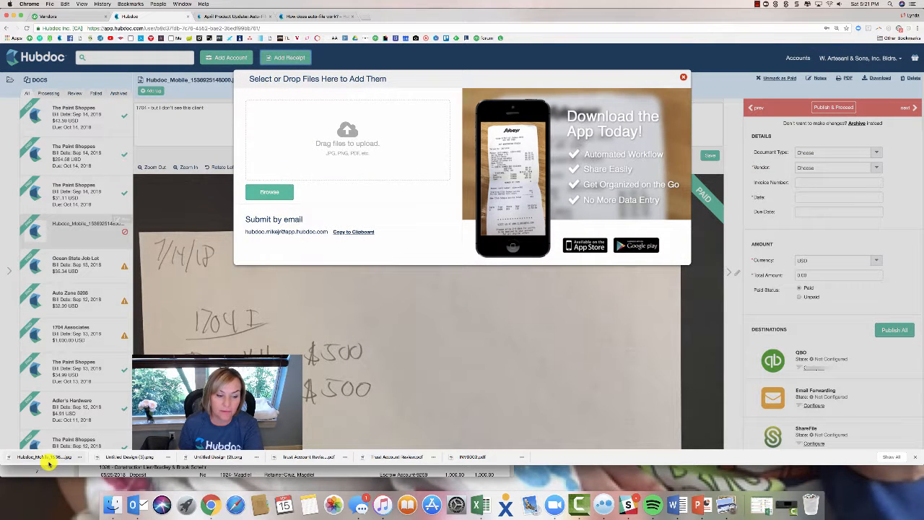
pyautogui.moveTo(63, 455); pyautogui.dragTo(89, 447)
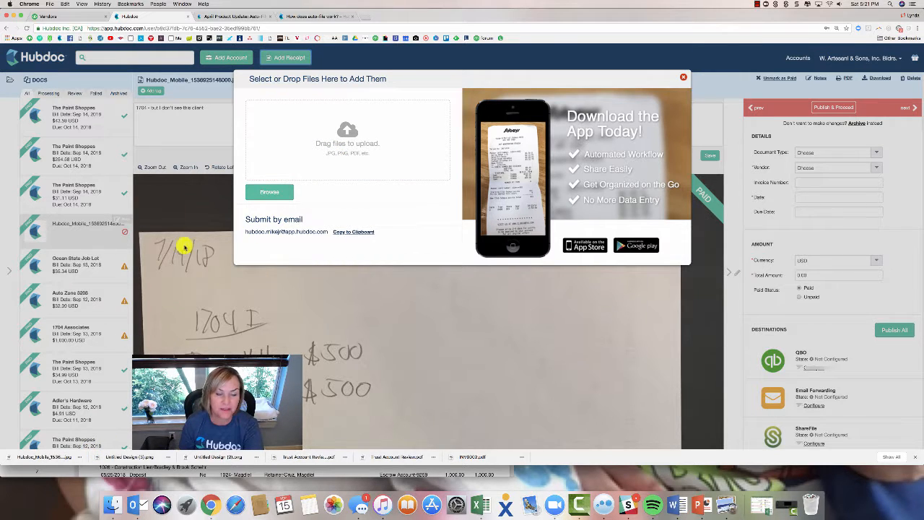
pyautogui.click(683, 77)
# Step: Look through the vendor folders for duplicates and check the download-all option of the L.Sweet Lumber folder with 22 documents
pyautogui.click(7, 81)
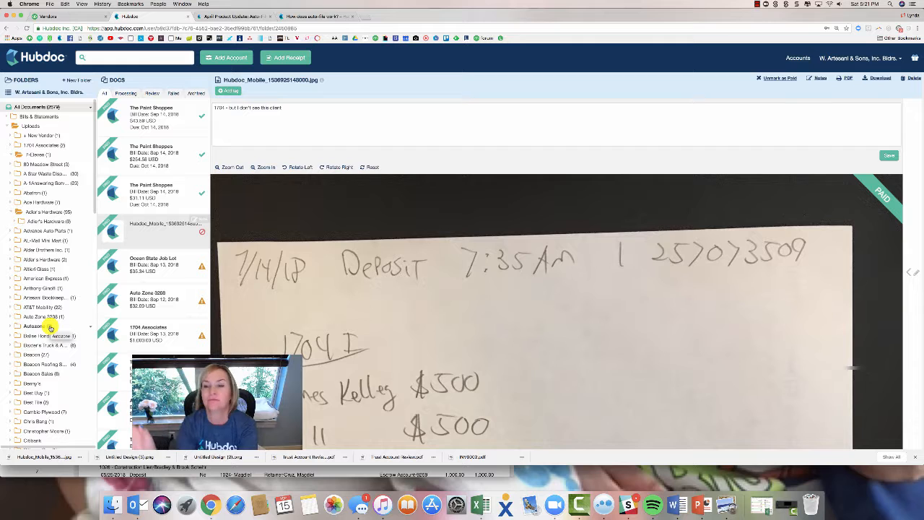
pyautogui.click(149, 188)
pyautogui.scroll(-5, 60, 375)
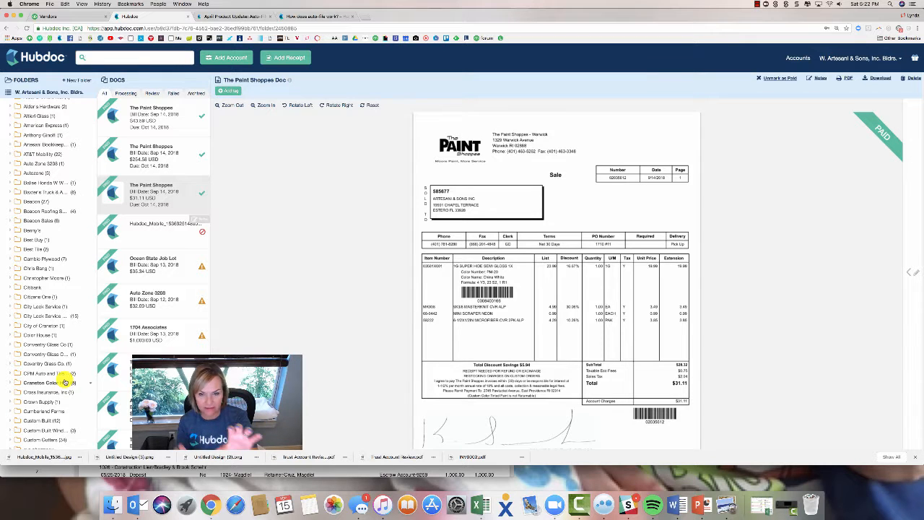
pyautogui.scroll(-7, 64, 381)
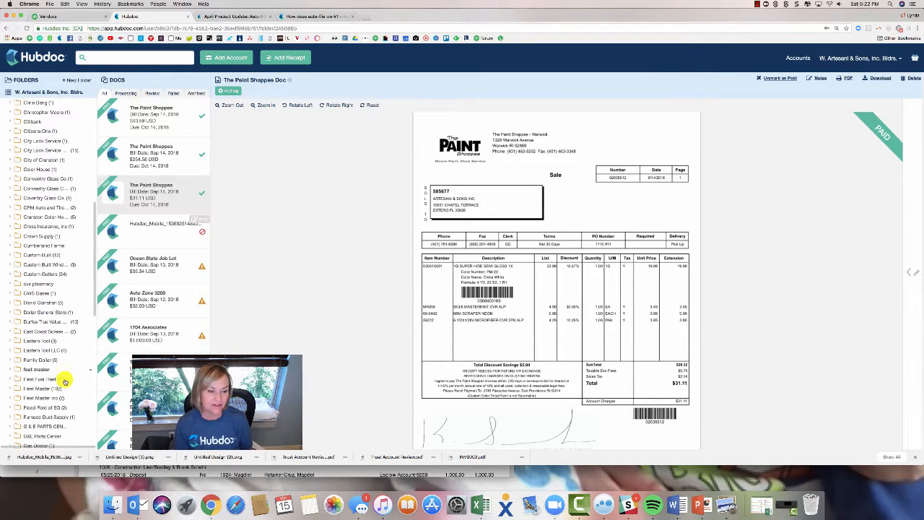
pyautogui.scroll(-9, 64, 381)
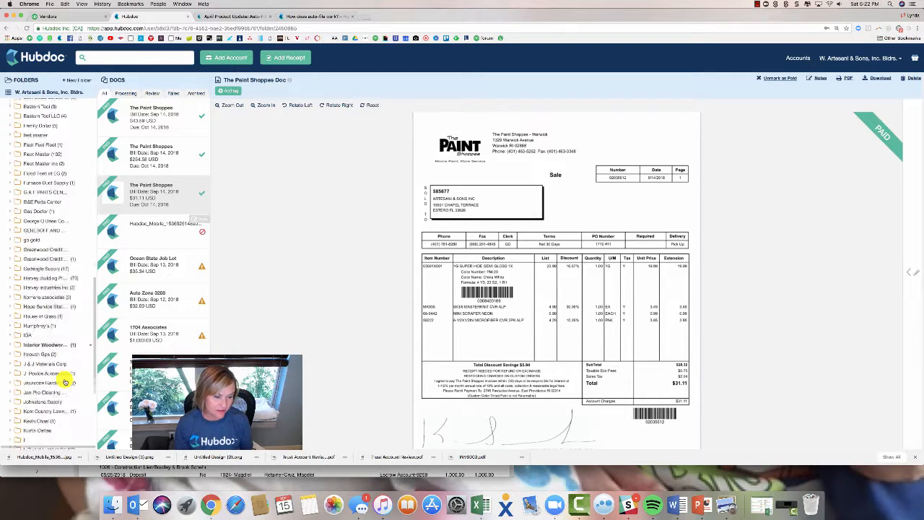
pyautogui.scroll(-1, 64, 381)
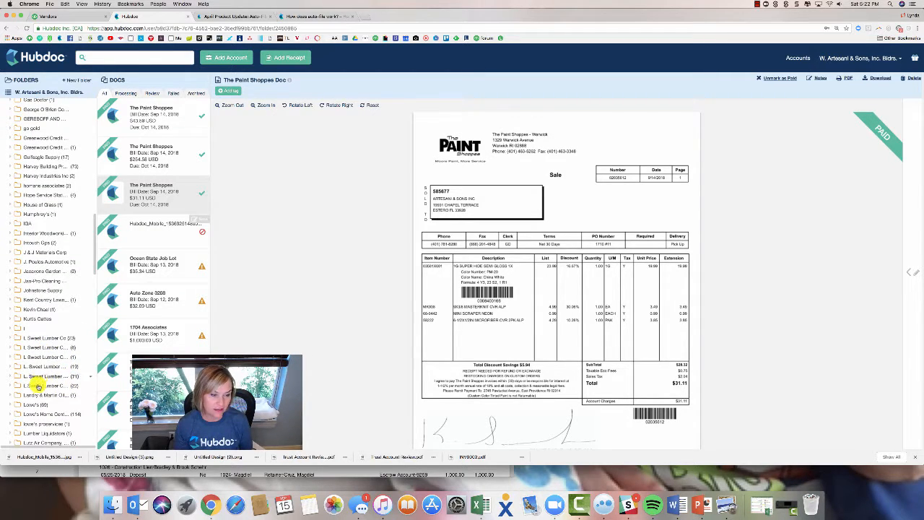
pyautogui.scroll(-2, 39, 386)
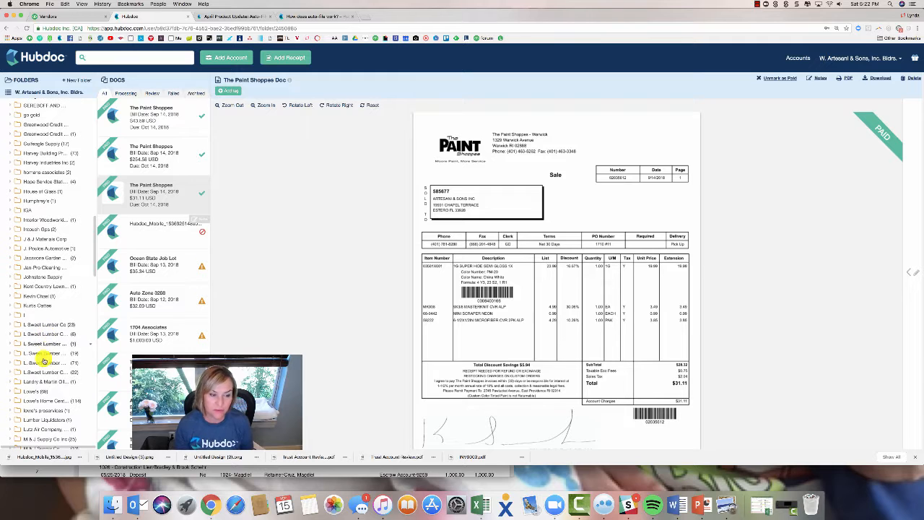
pyautogui.scroll(-5, 44, 385)
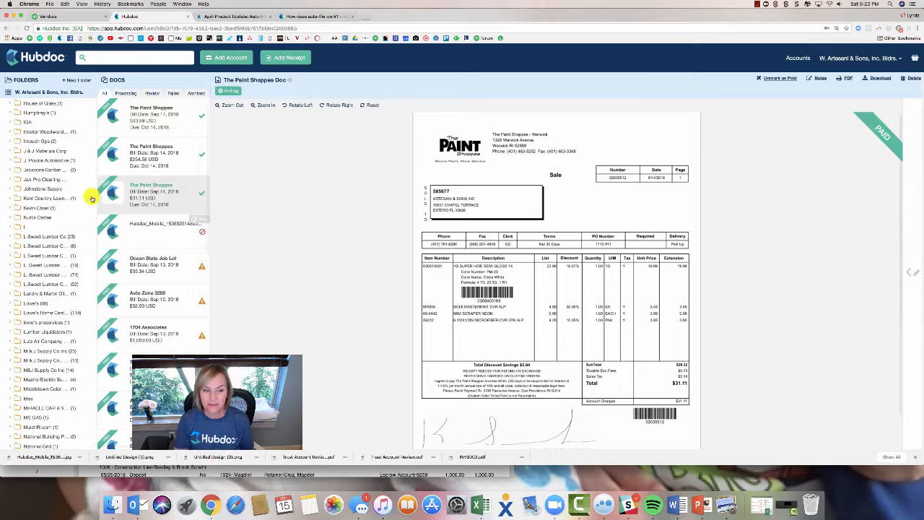
pyautogui.click(90, 285)
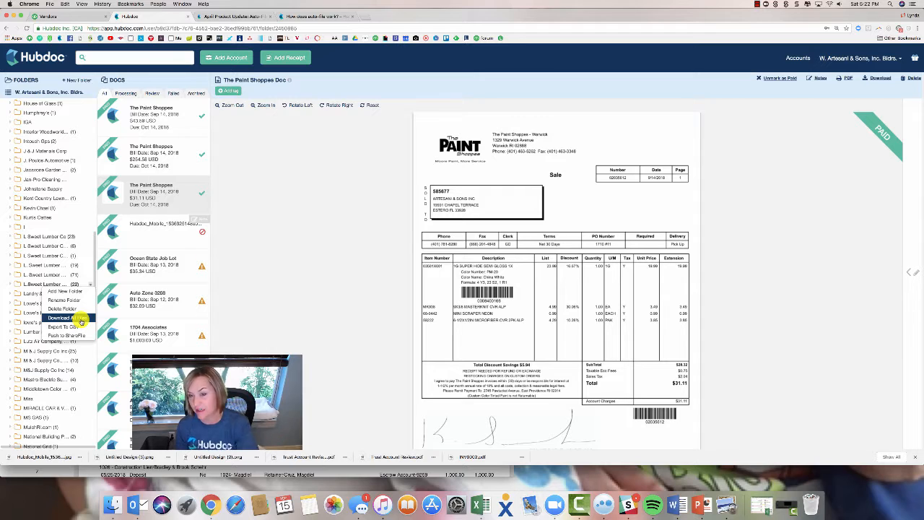
pyautogui.click(79, 318)
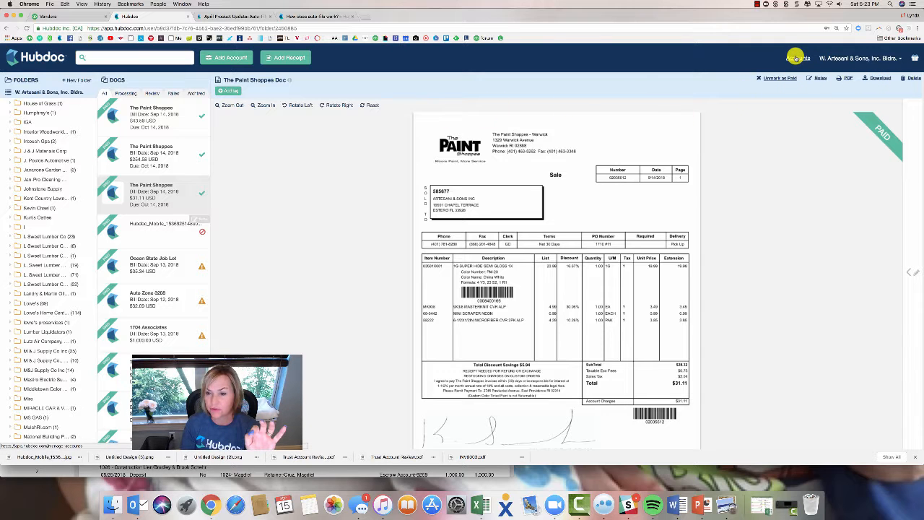
# Step: In the manually managed accounts, merge adler brothers inc. into Adler's Hardware, keeping Adler's Hardware as the vendor
pyautogui.click(797, 57)
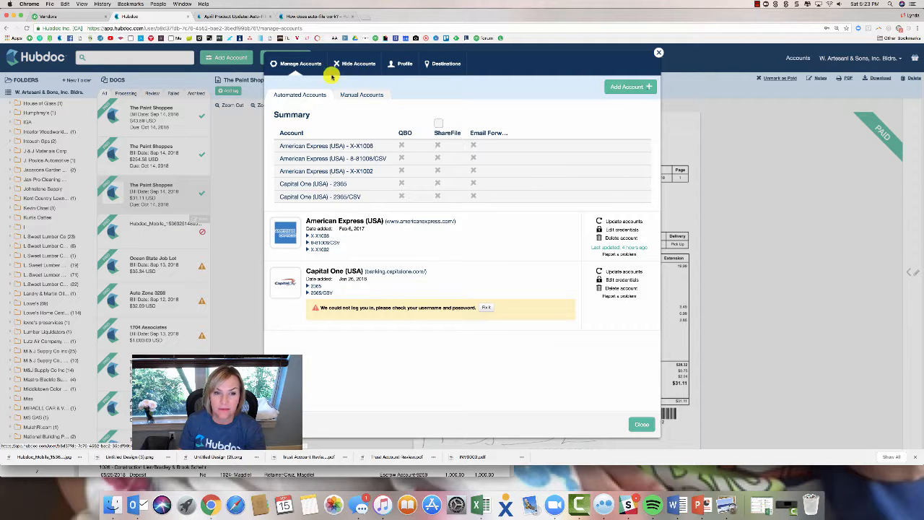
pyautogui.click(353, 95)
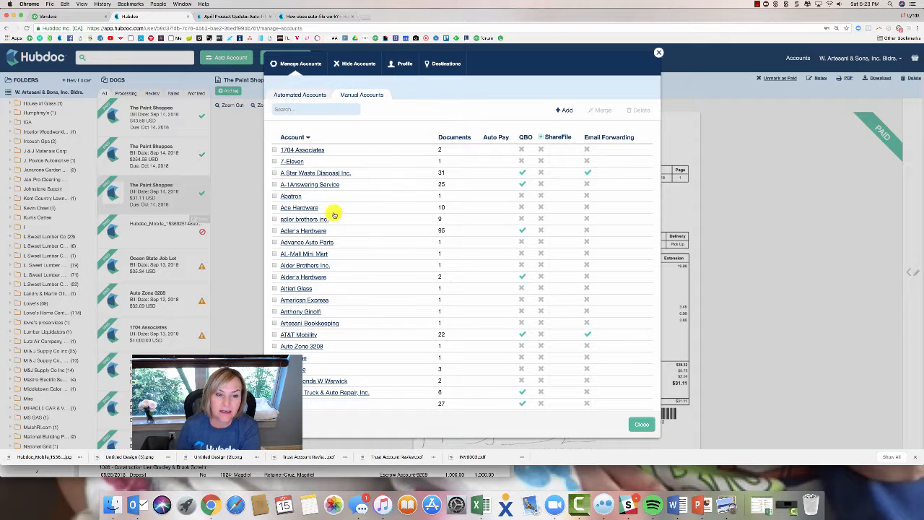
pyautogui.click(274, 219)
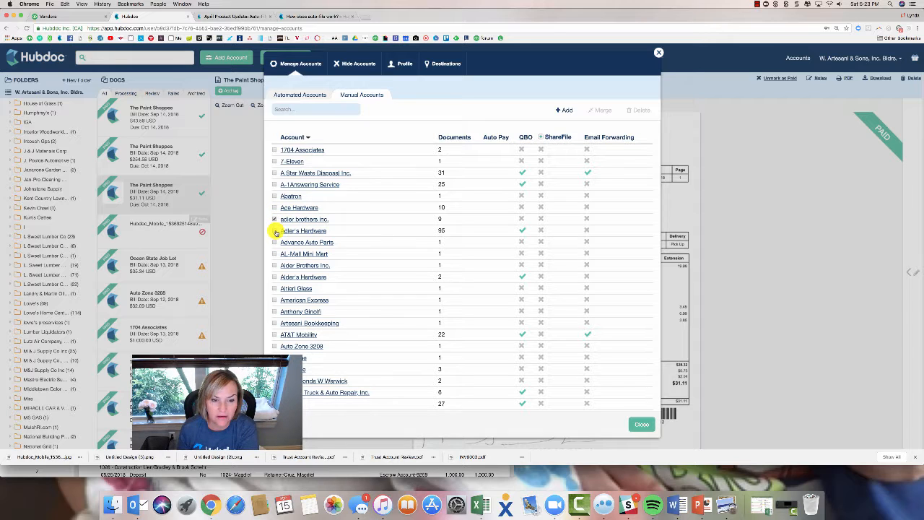
pyautogui.click(275, 231)
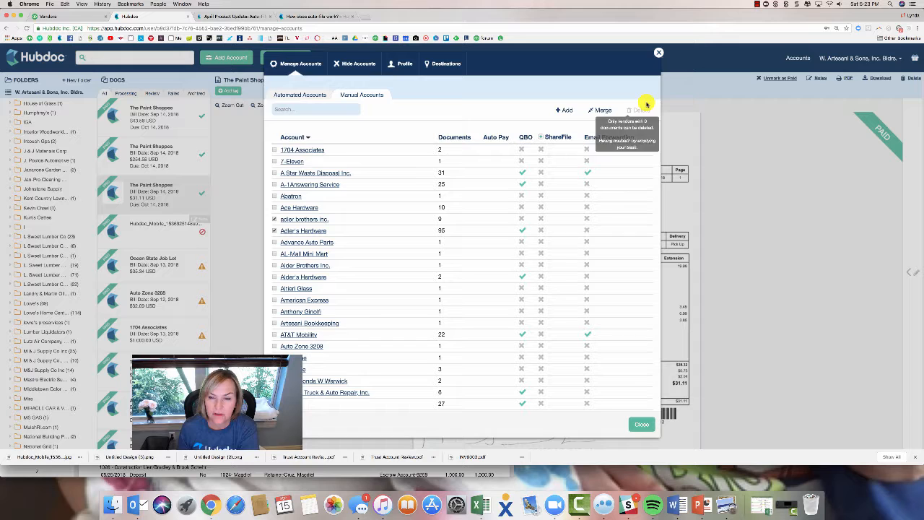
pyautogui.click(609, 112)
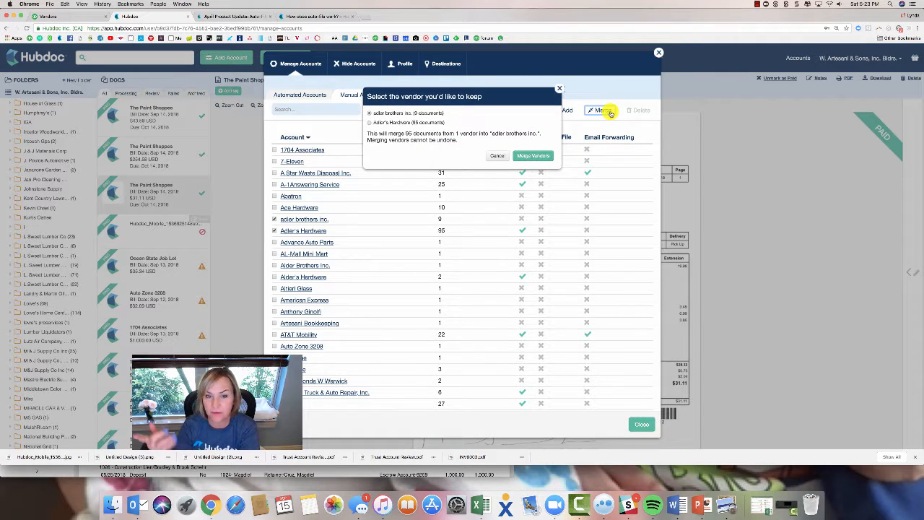
pyautogui.click(369, 123)
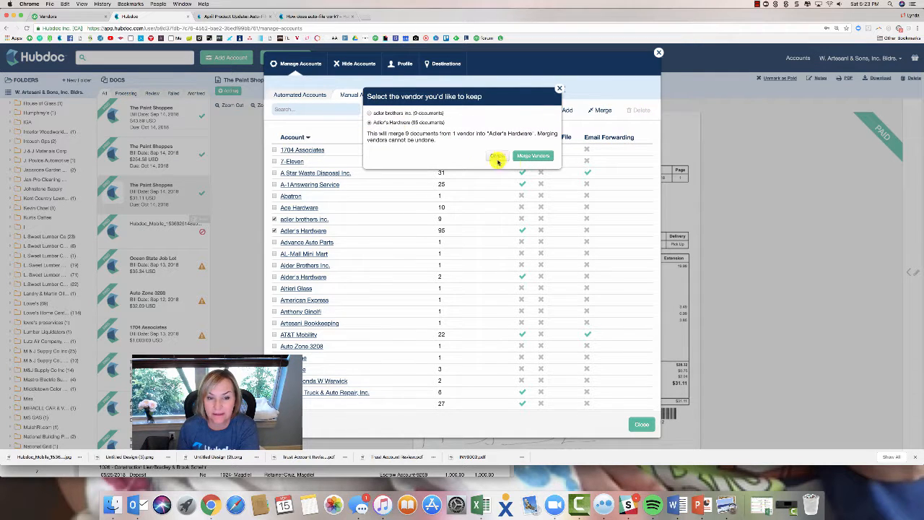
pyautogui.click(532, 156)
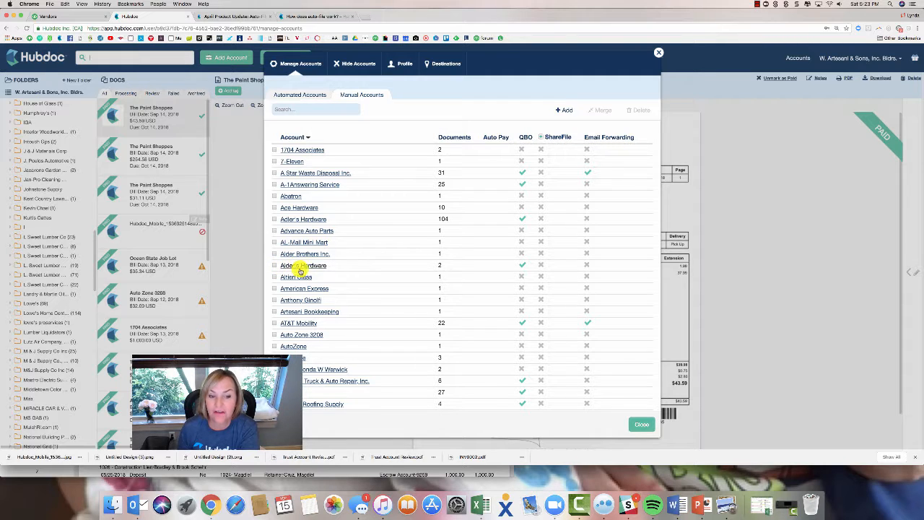
# Step: Merge the misspelled Alder's Hardware vendor into Adler's Hardware, keeping Adler's Hardware
pyautogui.click(274, 218)
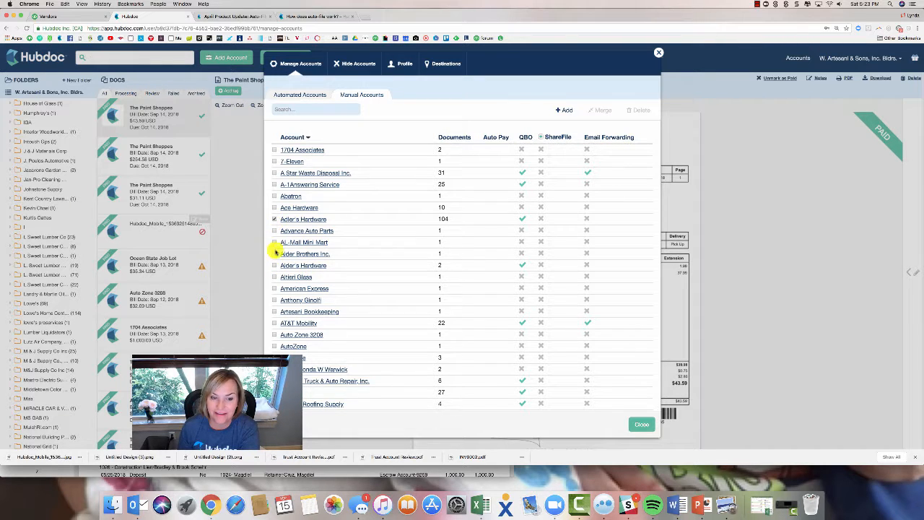
pyautogui.click(275, 266)
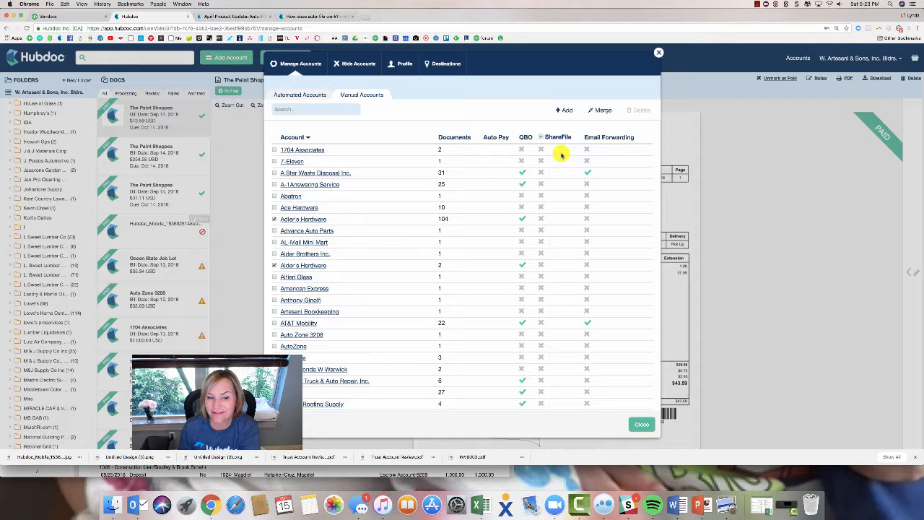
pyautogui.click(601, 110)
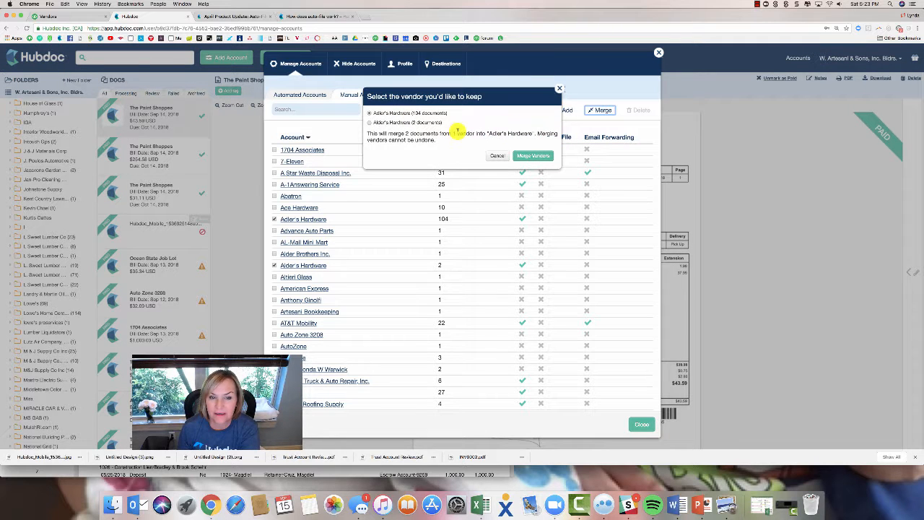
pyautogui.click(533, 157)
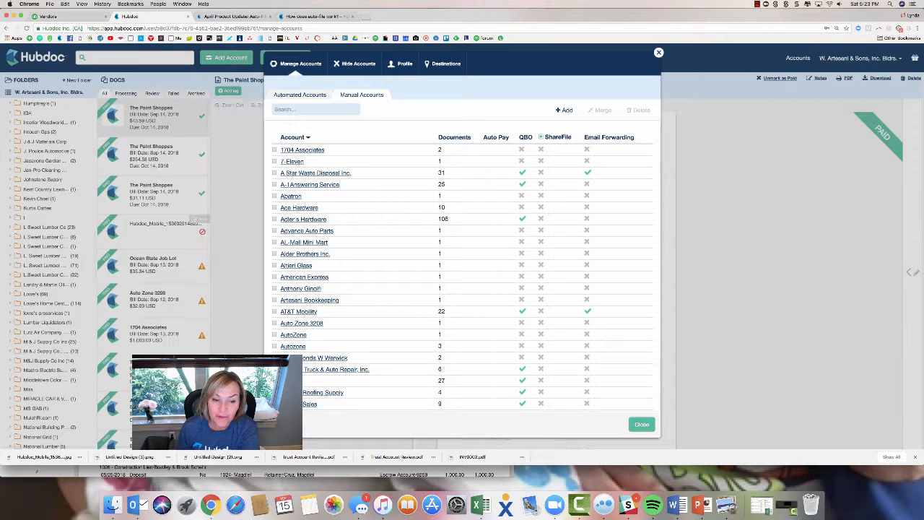
# Step: Merge the vendors Auto Zone 3208, AutoZone and Autozone, keeping AutoZone
pyautogui.click(275, 323)
pyautogui.click(276, 334)
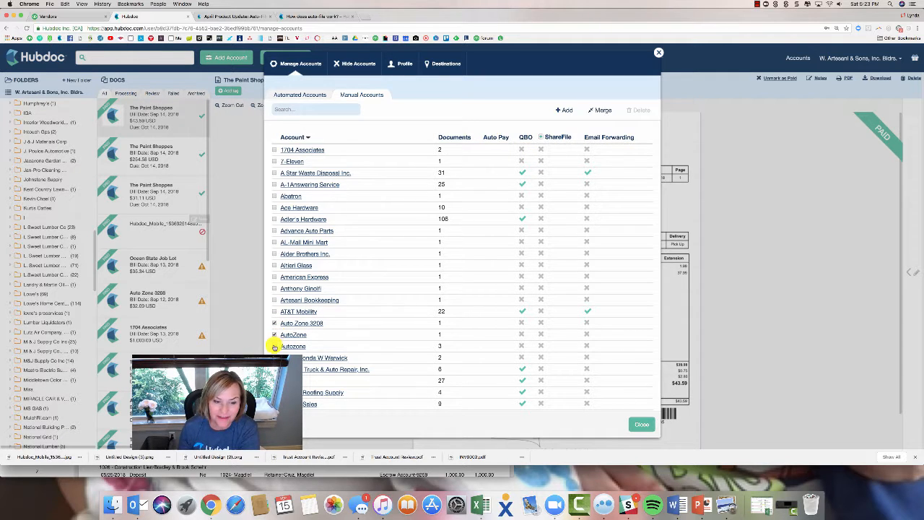
pyautogui.click(274, 346)
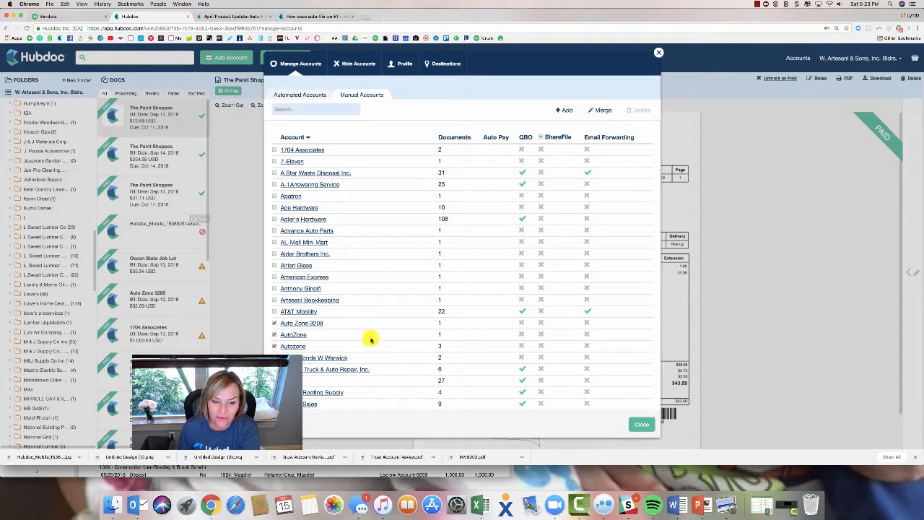
pyautogui.click(593, 111)
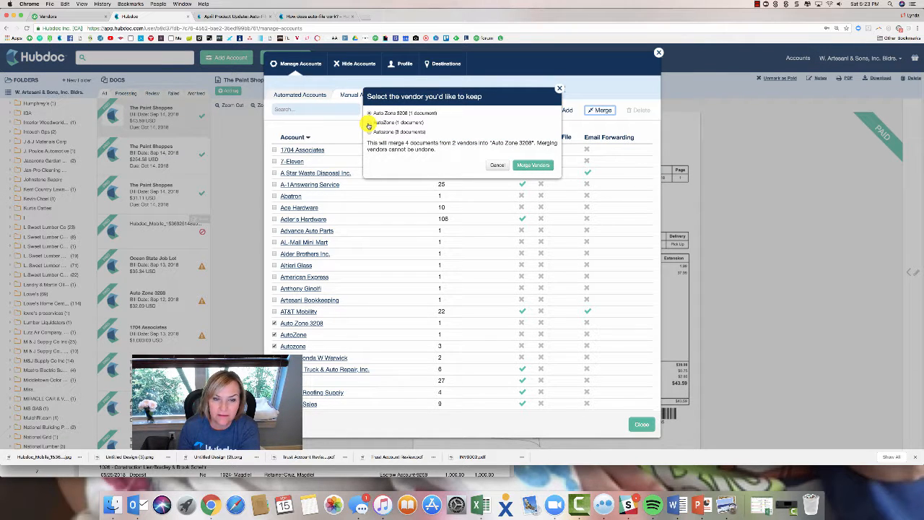
pyautogui.click(533, 164)
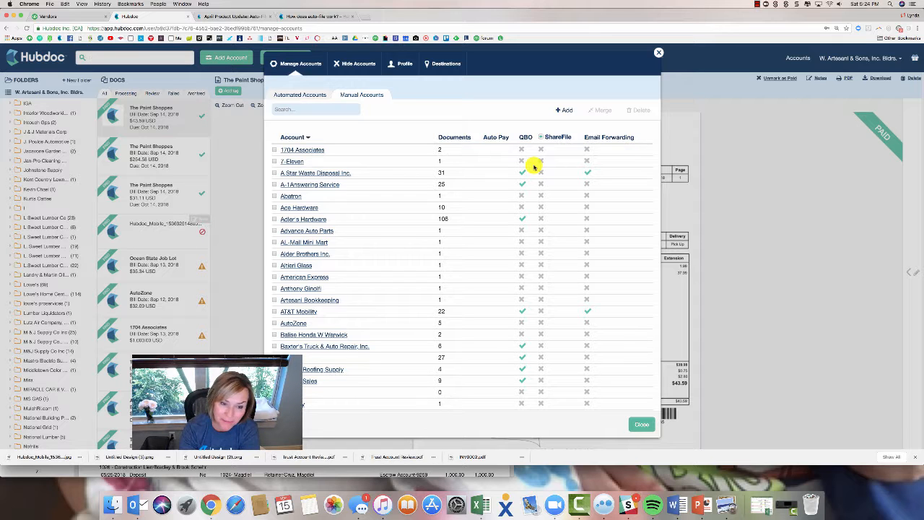
# Step: Merge the vendors Conventry Glass Co, Conventry Glass Co in and Coventry Glass Co., keeping Coventry Glass Co
pyautogui.scroll(-6, 355, 262)
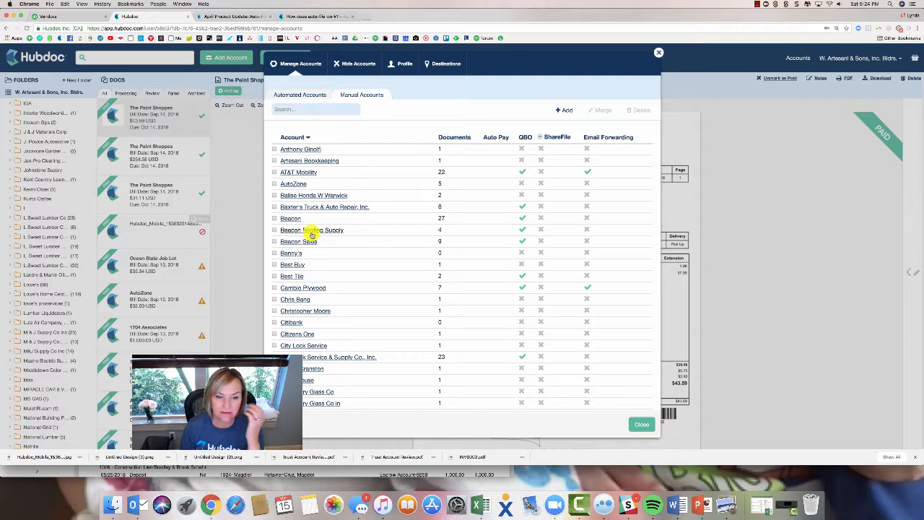
pyautogui.scroll(-3, 303, 280)
pyautogui.scroll(-4, 303, 280)
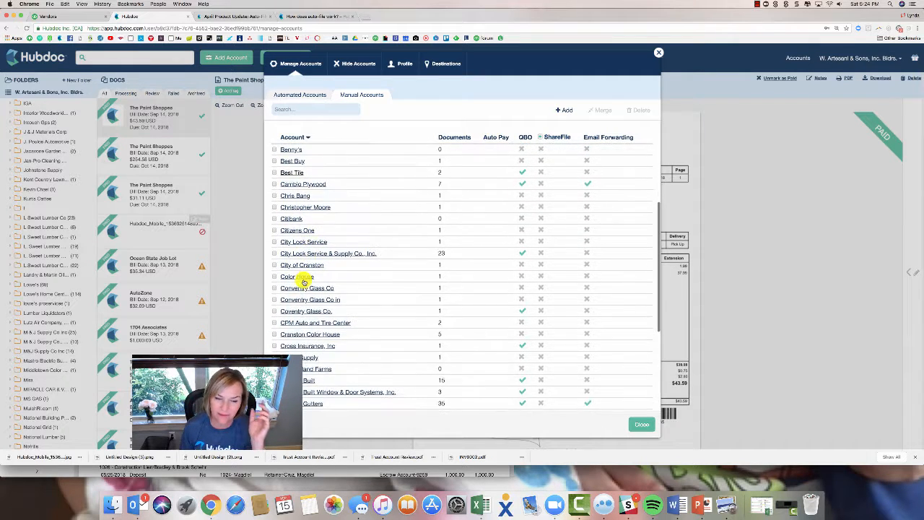
pyautogui.click(274, 285)
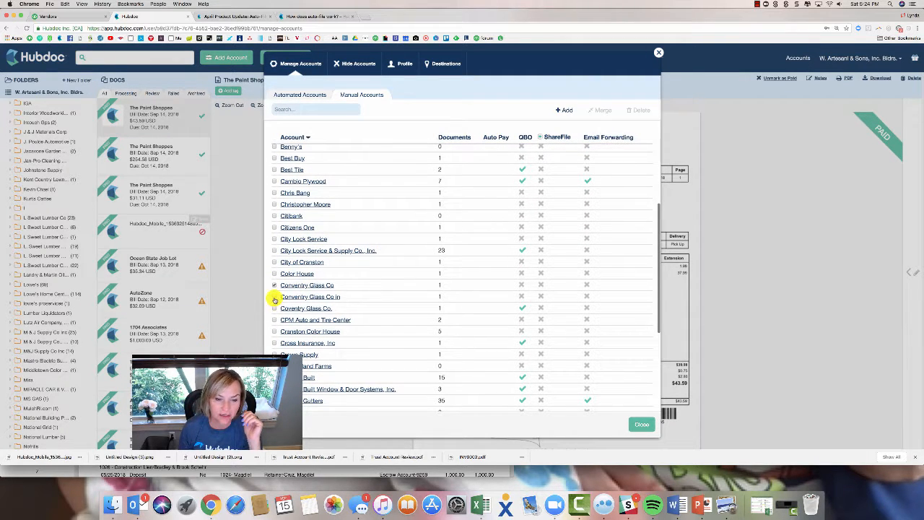
pyautogui.click(275, 297)
pyautogui.click(274, 309)
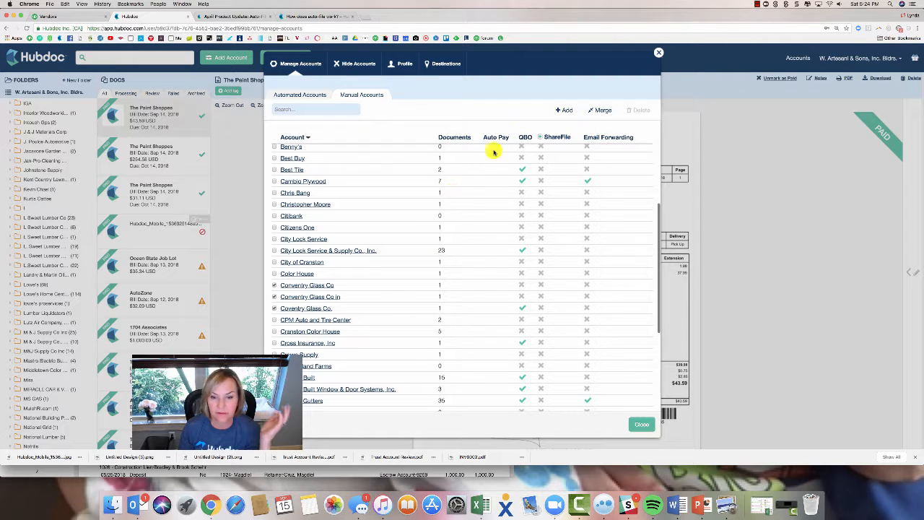
pyautogui.click(601, 110)
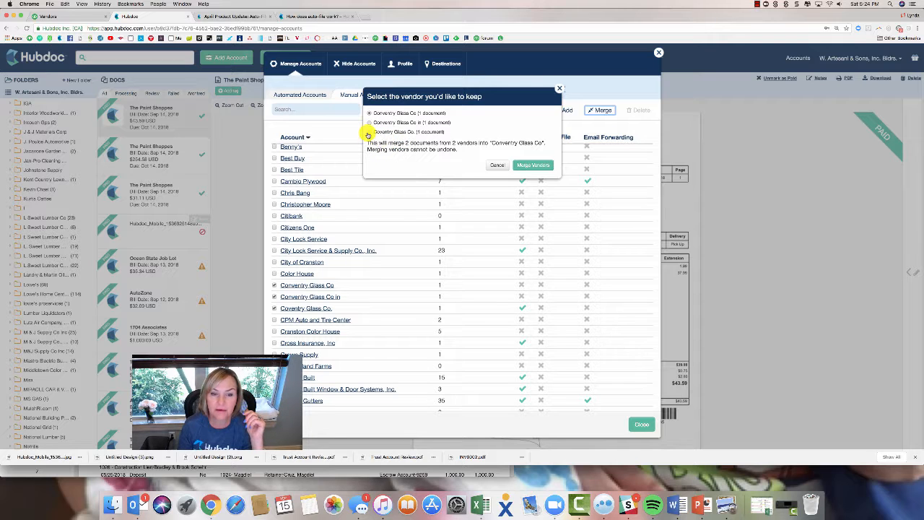
pyautogui.click(529, 165)
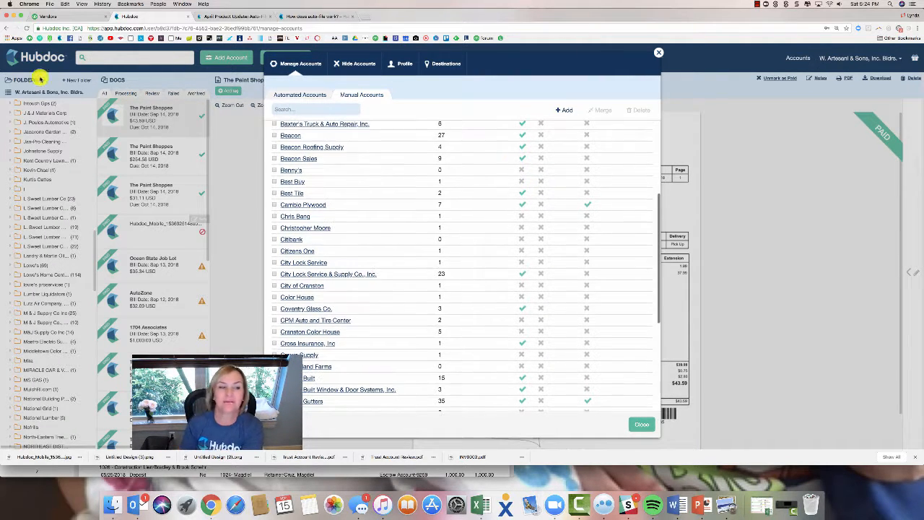
# Step: Leave account management, view the Ocean State Job Lot receipt and open the AutoZone receipt of Sep 12, 2018
pyautogui.click(156, 193)
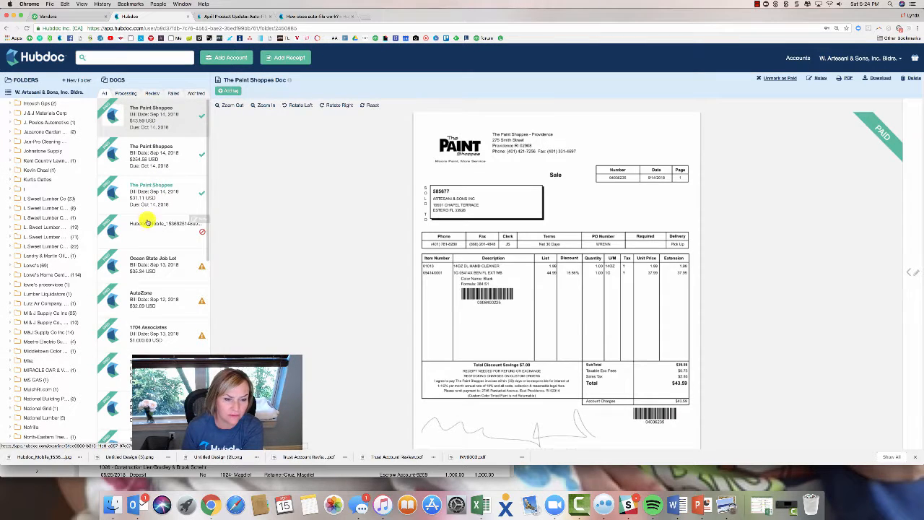
pyautogui.click(176, 269)
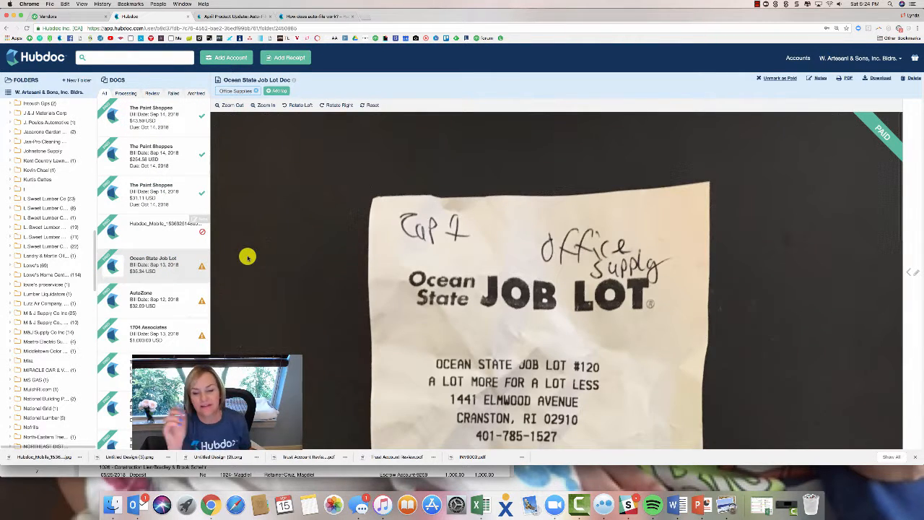
pyautogui.scroll(-1, 159, 296)
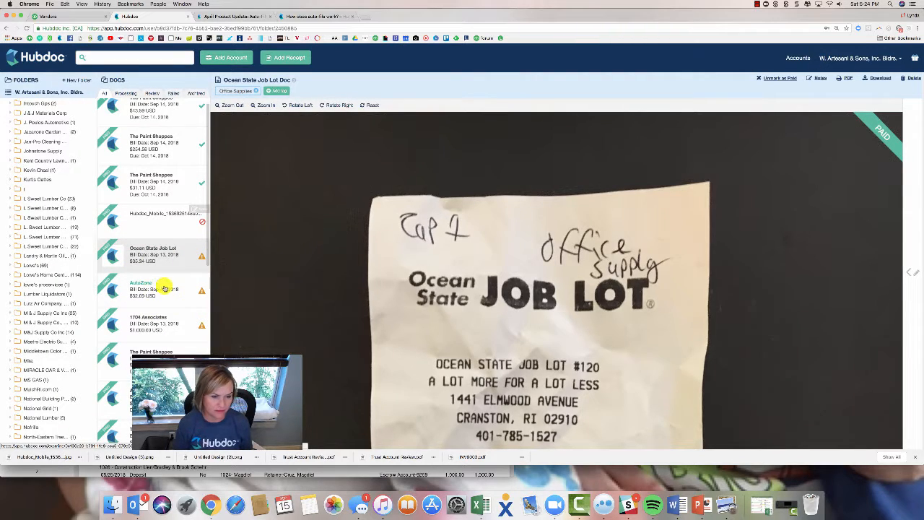
pyautogui.click(165, 288)
pyautogui.scroll(3, 487, 213)
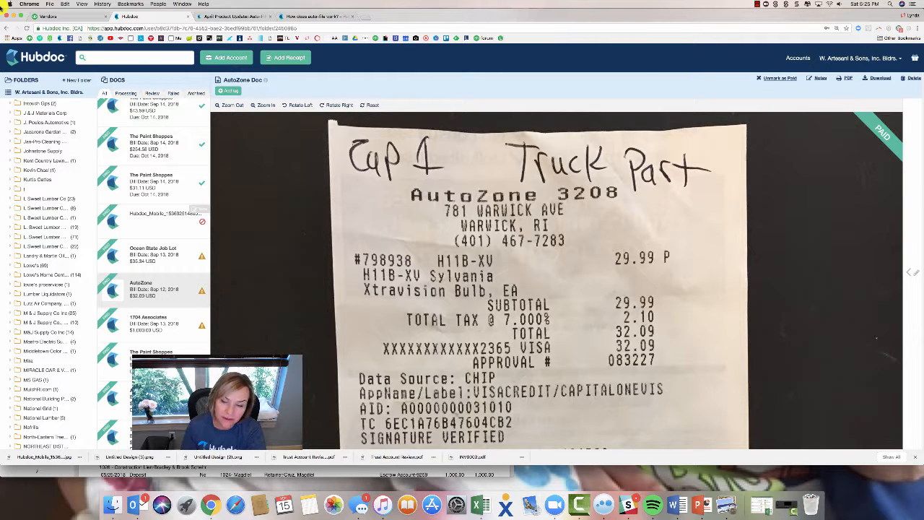
# Step: Show the AutoZone receipt's details and configure its QBO destination to publish as Expense with vendor AutoZone
pyautogui.click(910, 271)
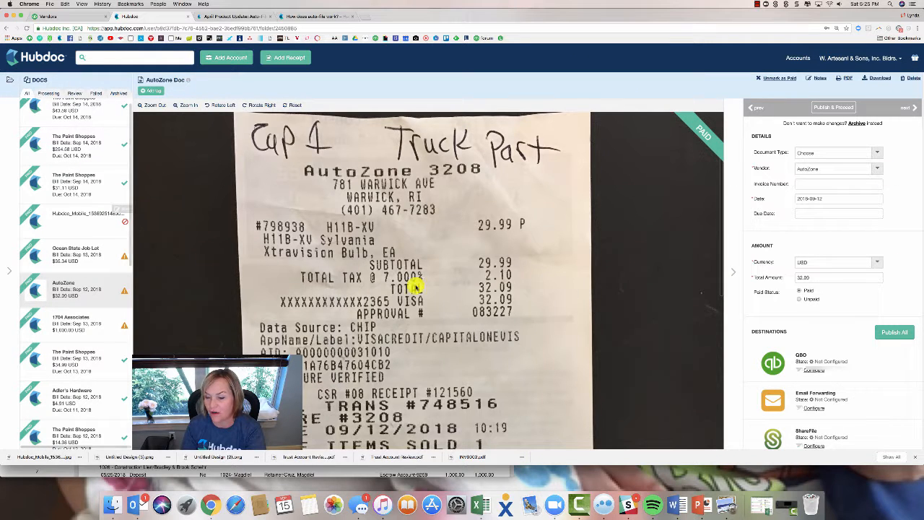
pyautogui.click(816, 371)
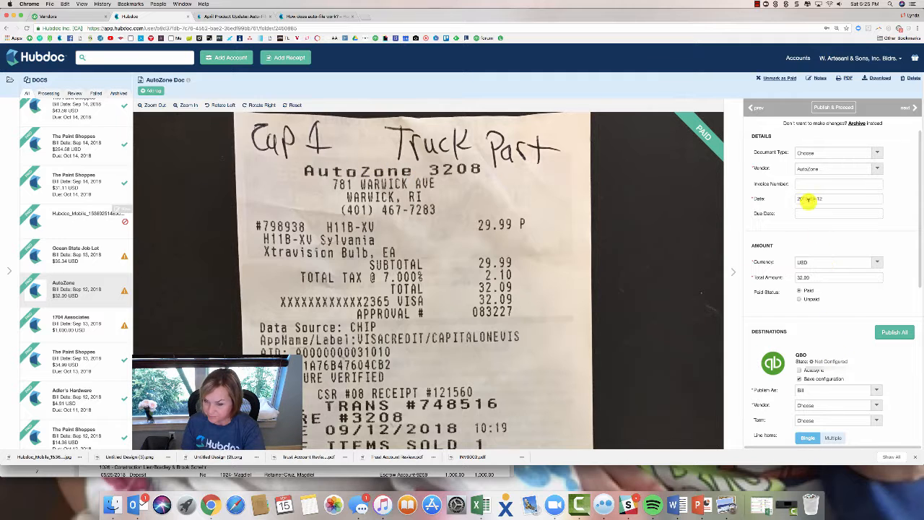
pyautogui.click(876, 392)
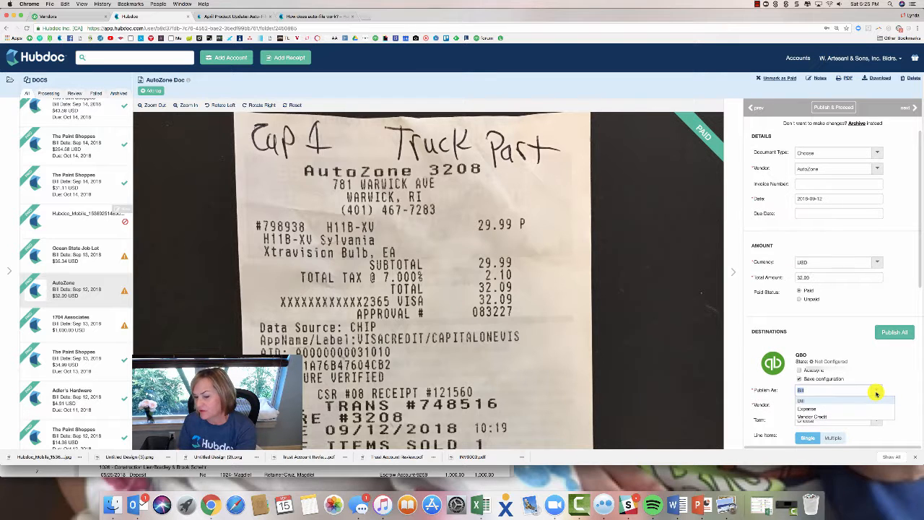
pyautogui.click(845, 409)
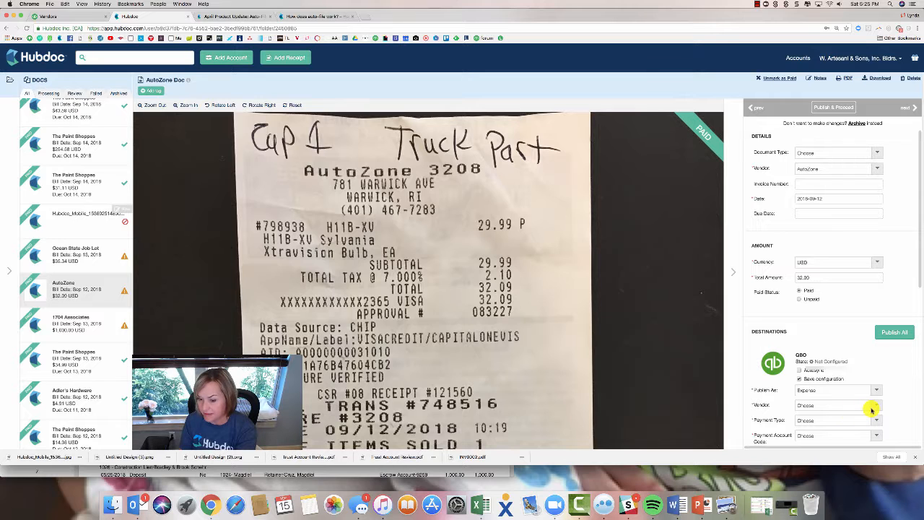
pyautogui.click(875, 408)
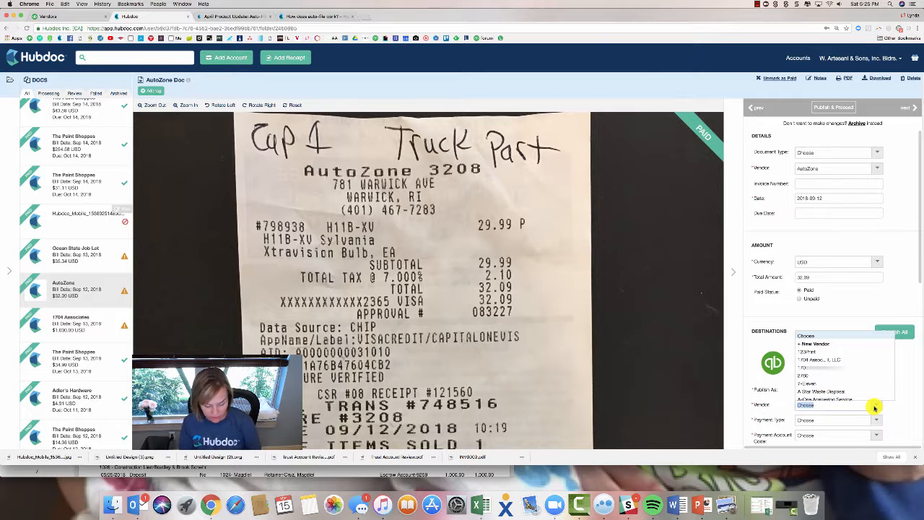
pyautogui.write('auto')
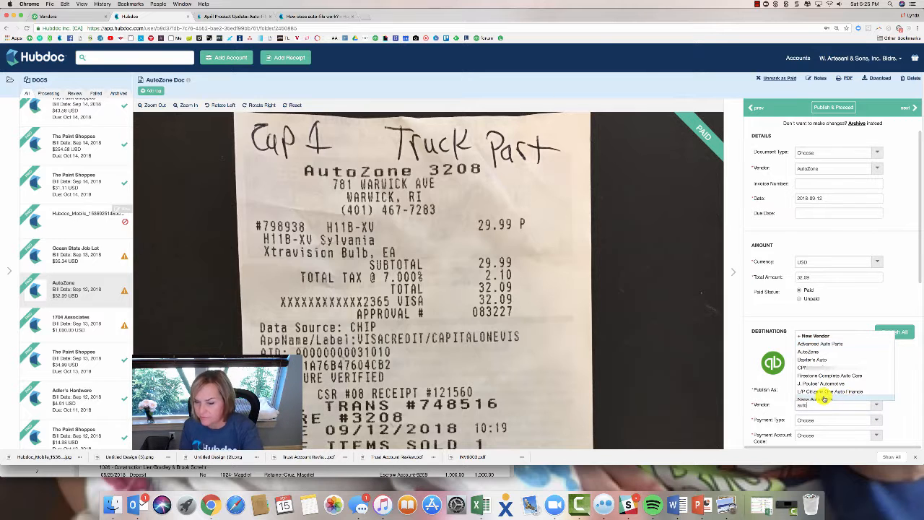
pyautogui.click(816, 353)
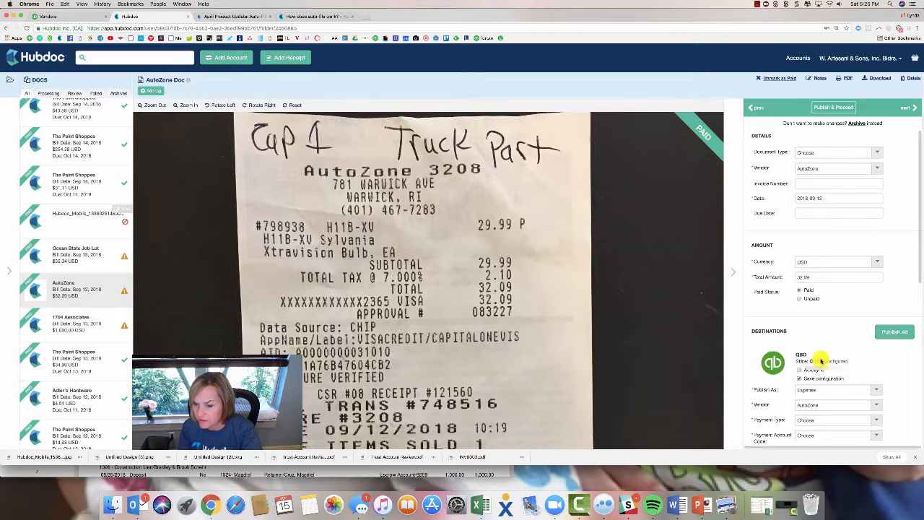
# Step: Set the expense's payment type to Credit Card and its payment account code to Capital One Credit
pyautogui.click(875, 420)
pyautogui.click(832, 437)
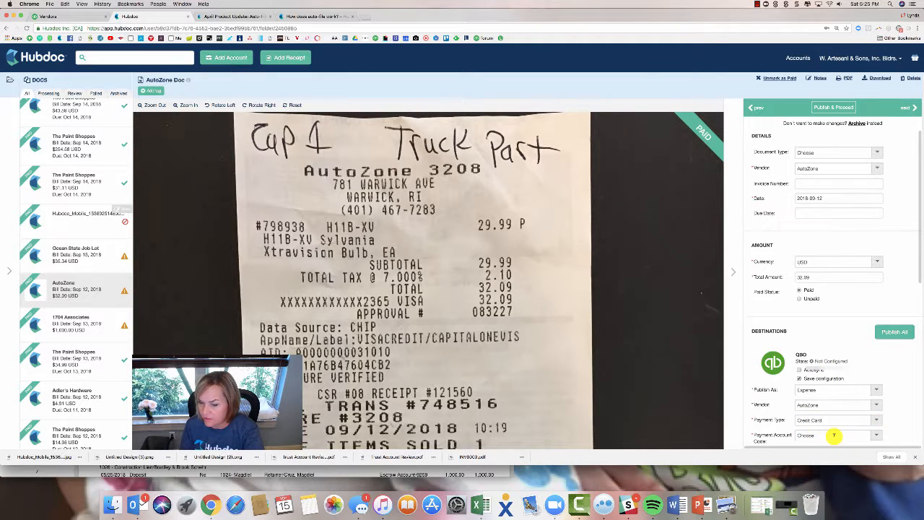
pyautogui.scroll(-2, 834, 435)
pyautogui.click(876, 381)
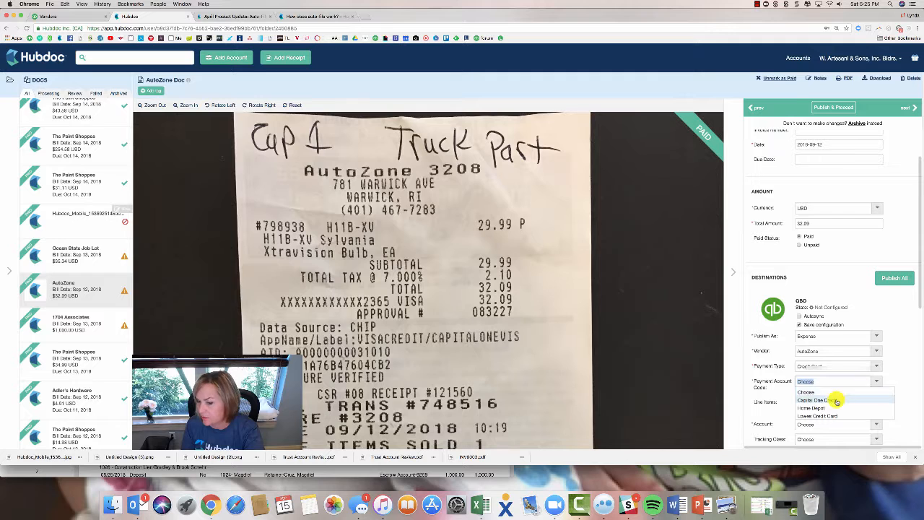
pyautogui.click(836, 401)
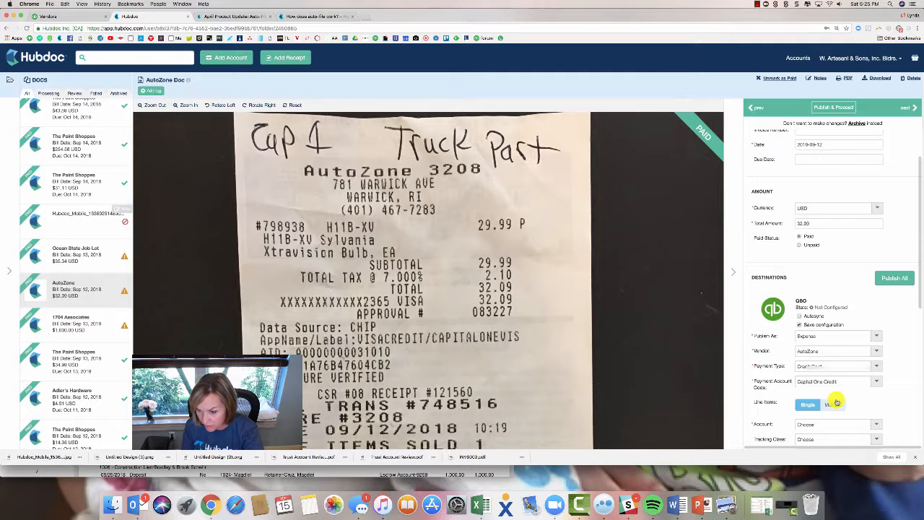
# Step: Assign the expense to the Vehicle Repairs & Maint. account and the Vehicles tracking class
pyautogui.scroll(-2, 836, 402)
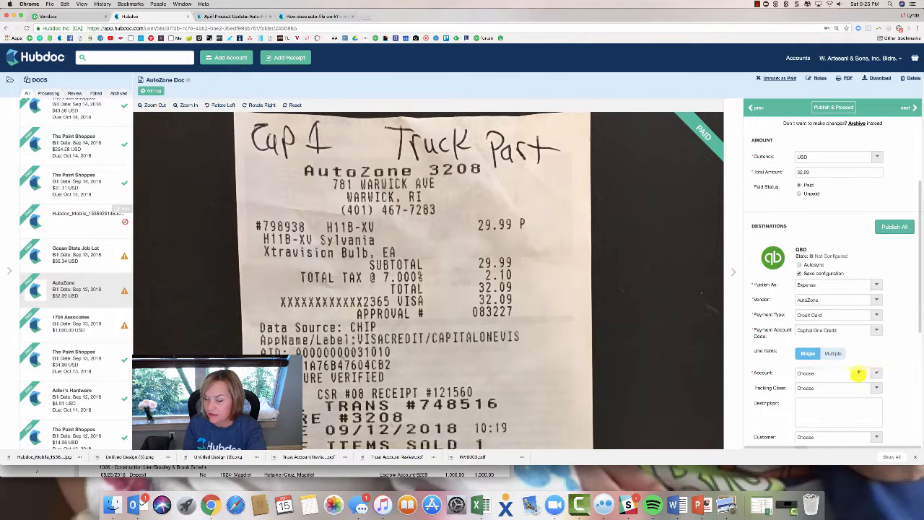
pyautogui.click(870, 374)
pyautogui.write('veh')
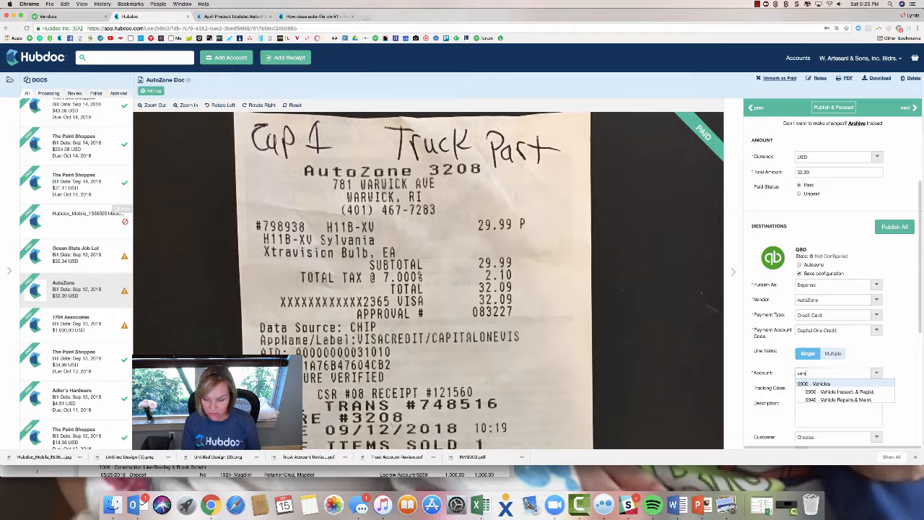
pyautogui.click(864, 399)
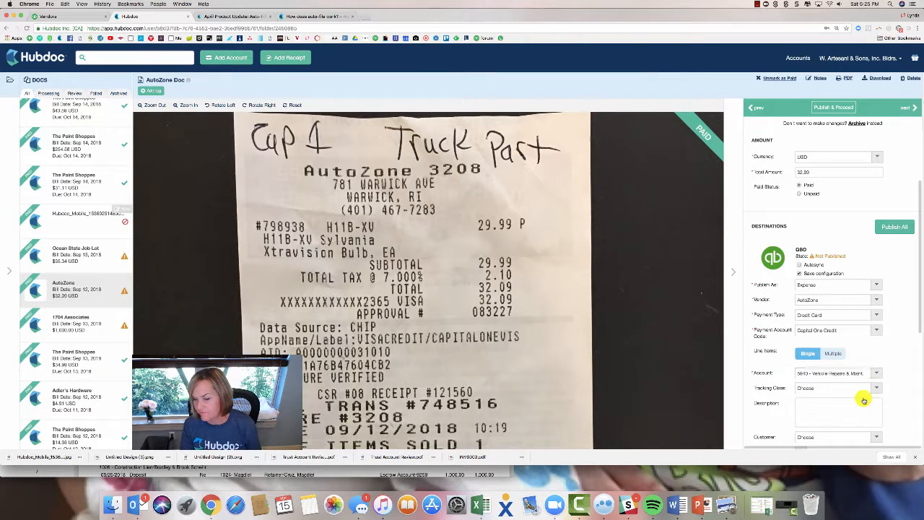
pyautogui.scroll(-1, 840, 398)
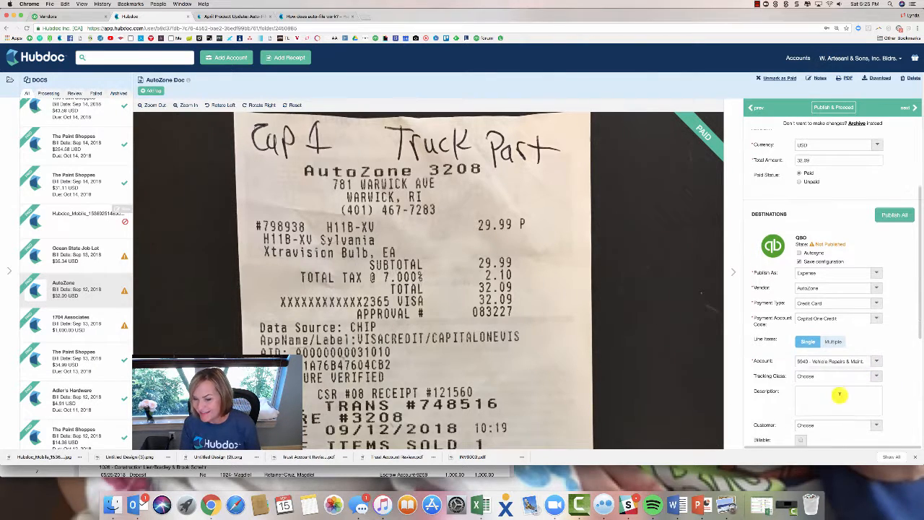
pyautogui.click(876, 377)
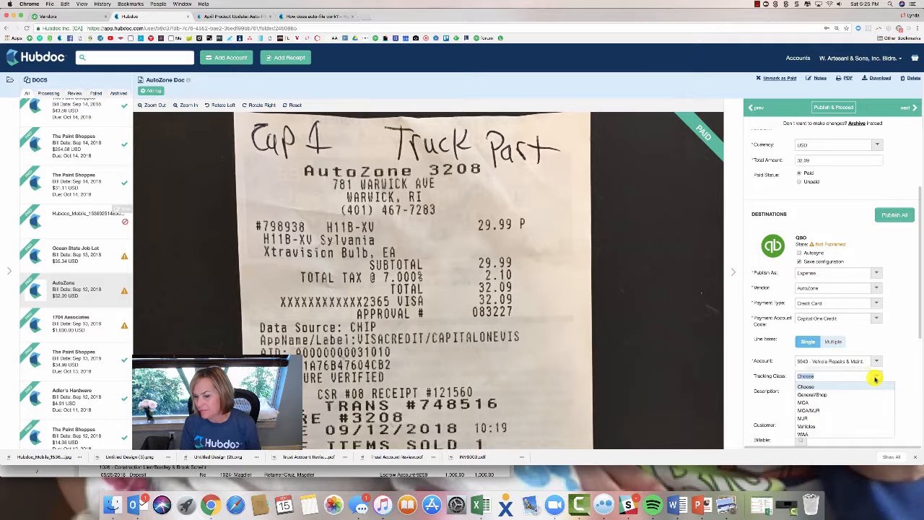
pyautogui.click(809, 426)
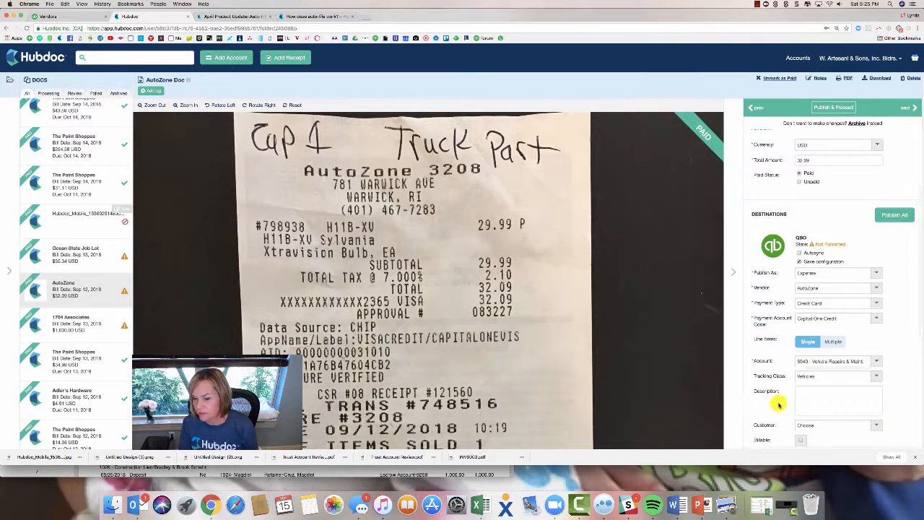
# Step: Set the expense's customer to Shop and publish it to QBO
pyautogui.scroll(-3, 778, 404)
pyautogui.scroll(-2, 780, 405)
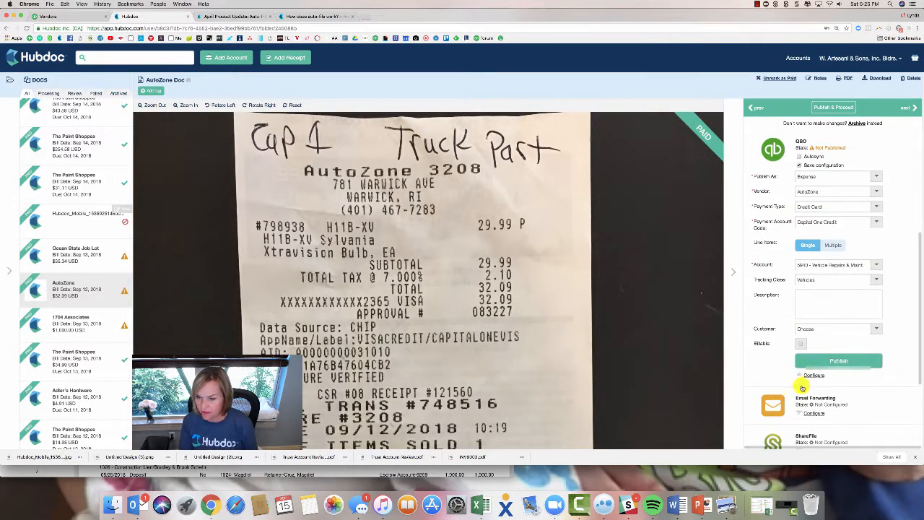
pyautogui.click(879, 329)
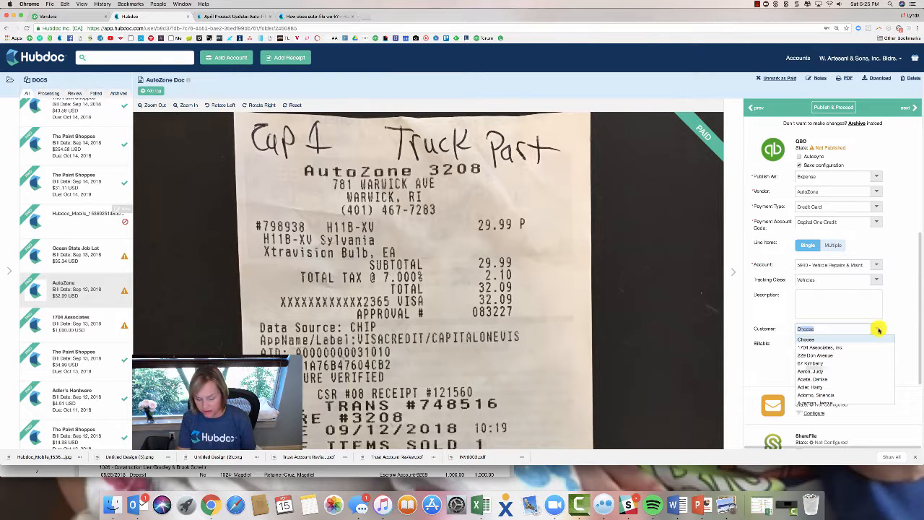
pyautogui.write('shop')
pyautogui.click(822, 341)
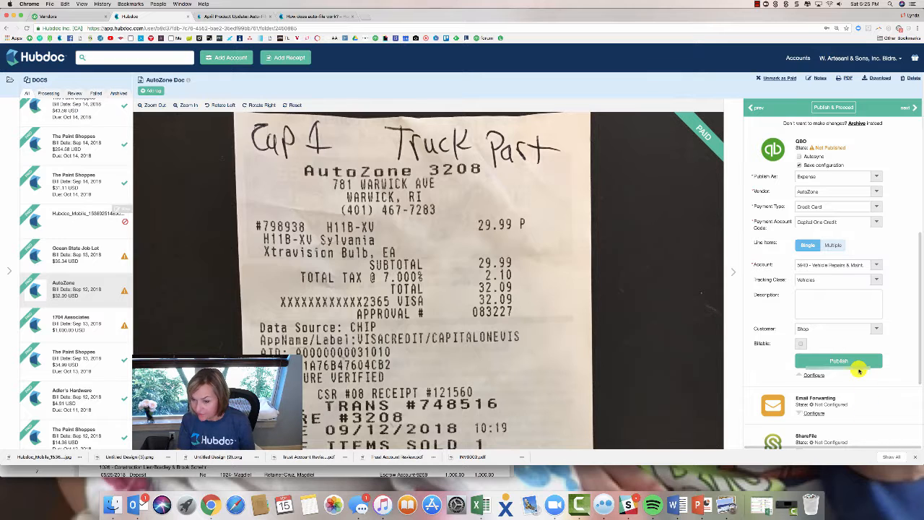
pyautogui.click(853, 363)
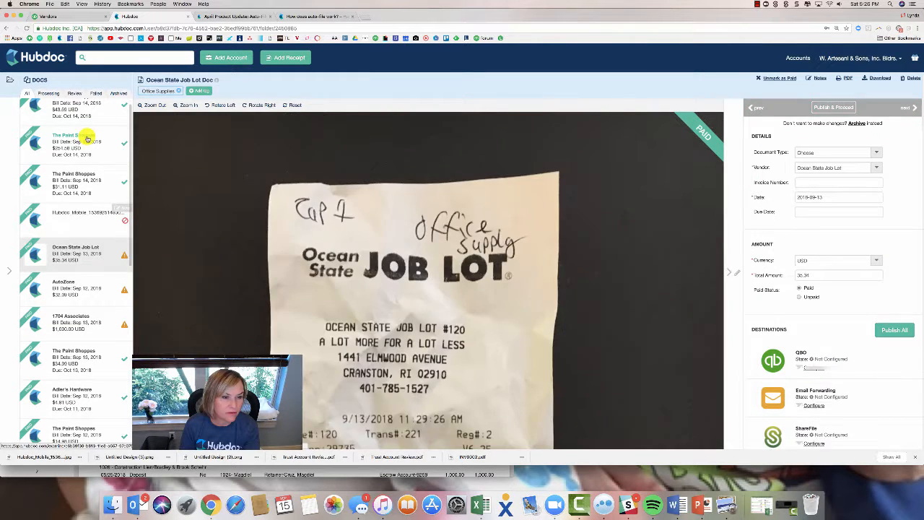
# Step: View The Paint Shoppes bill for $254.58, and in QuickBooks Online open the receipt attached to AutoZone's $32.09 expense
pyautogui.click(86, 138)
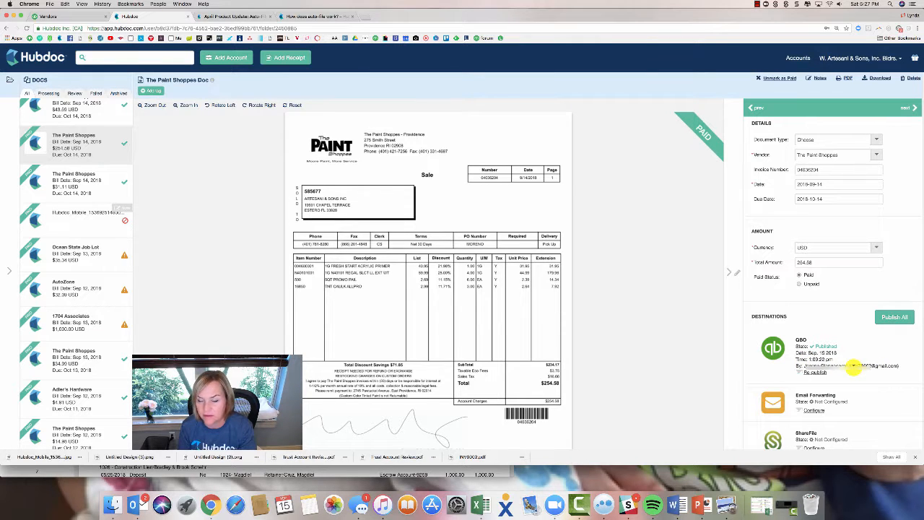
pyautogui.click(68, 16)
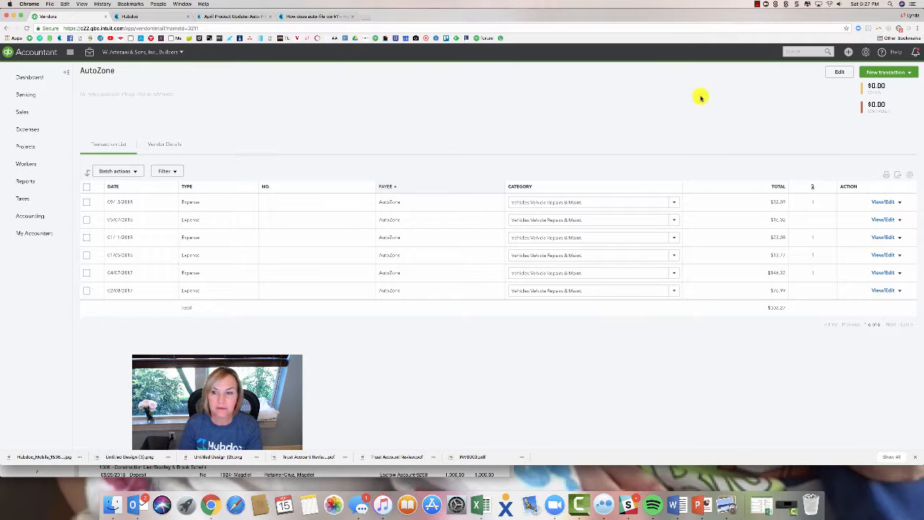
pyautogui.click(192, 202)
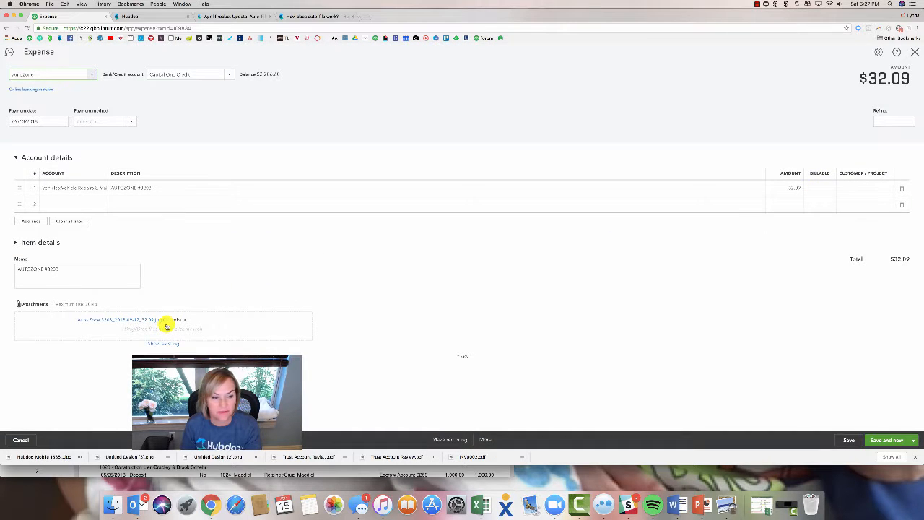
pyautogui.click(155, 322)
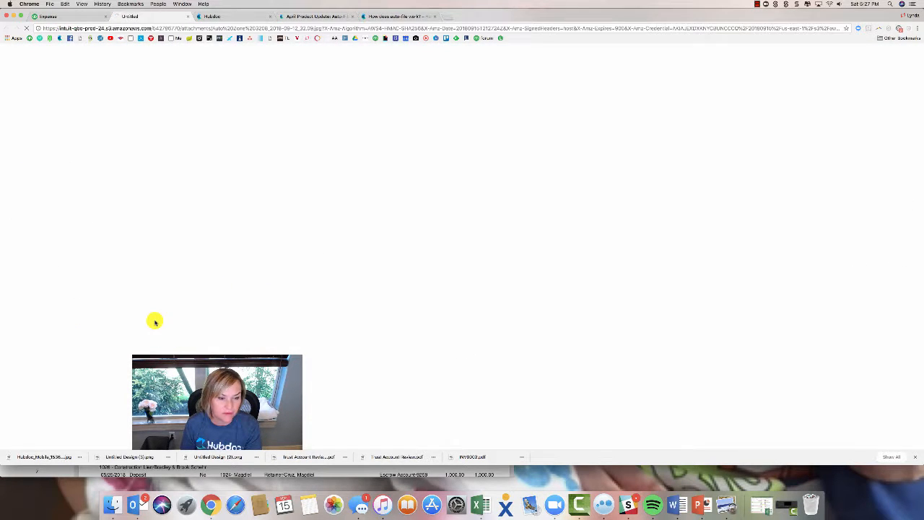